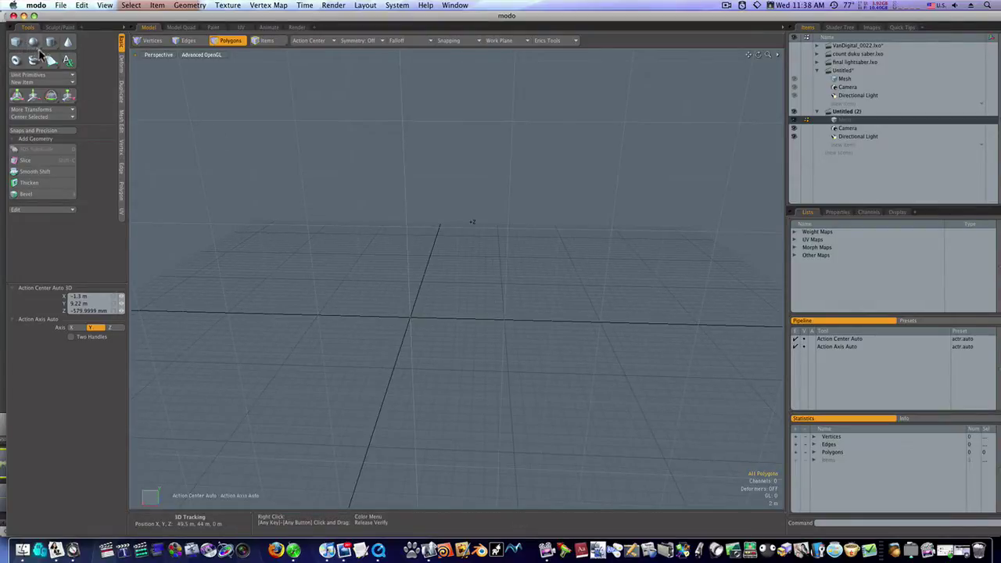
# - Open the curve tools flyout and close it again without choosing a curve tool
pyautogui.click(51, 62)
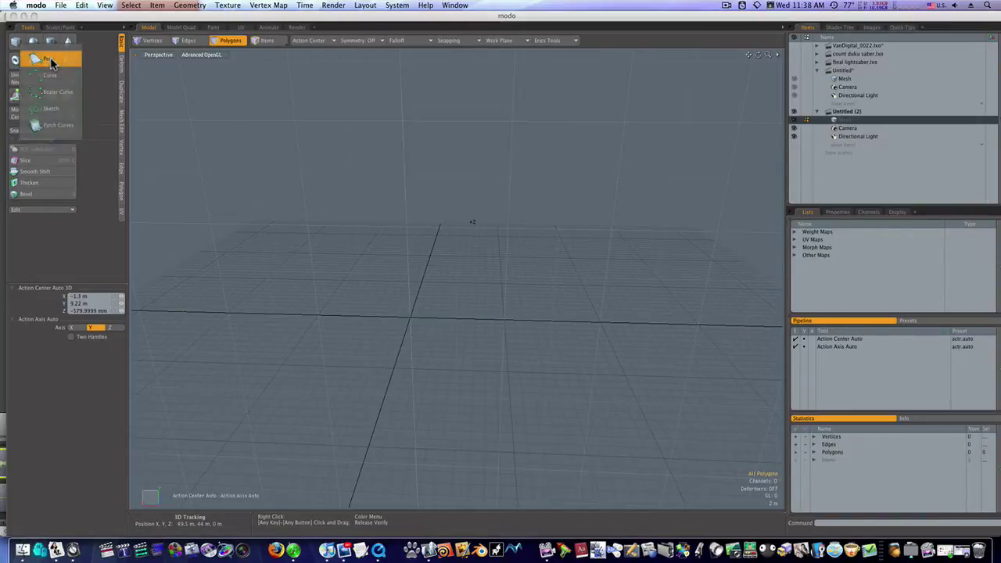
pyautogui.click(18, 45)
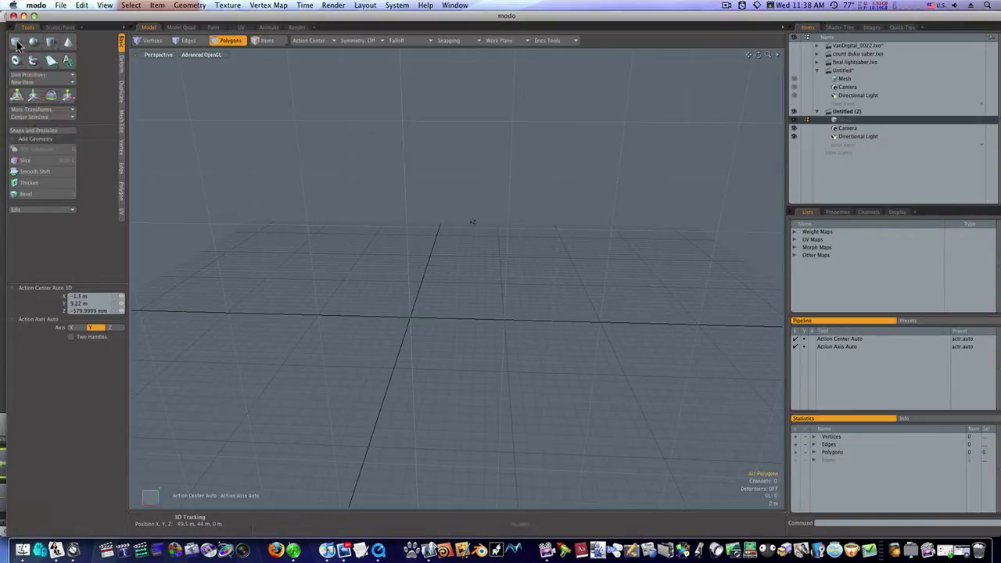
pyautogui.click(19, 46)
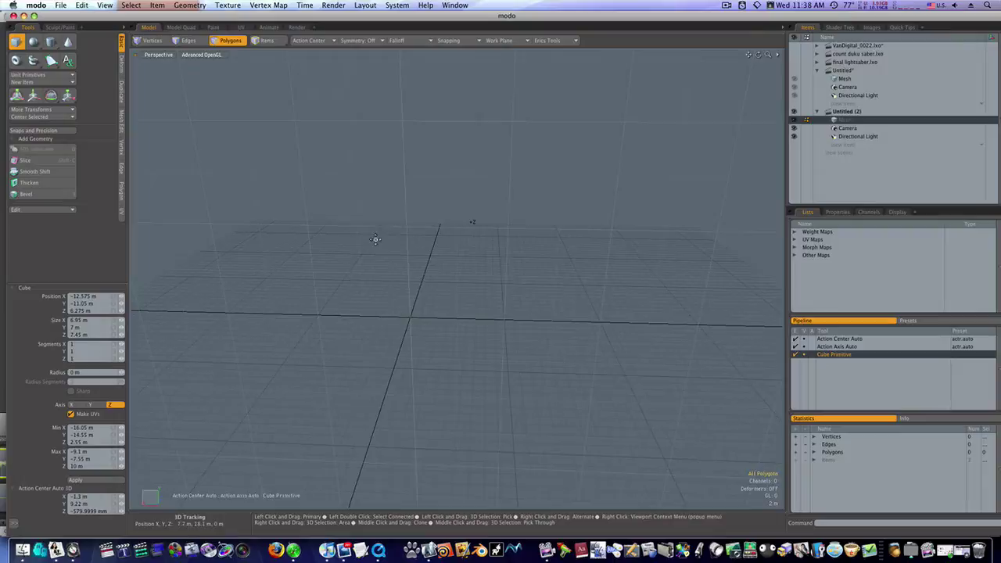
pyautogui.moveTo(392, 238); pyautogui.dragTo(540, 325)
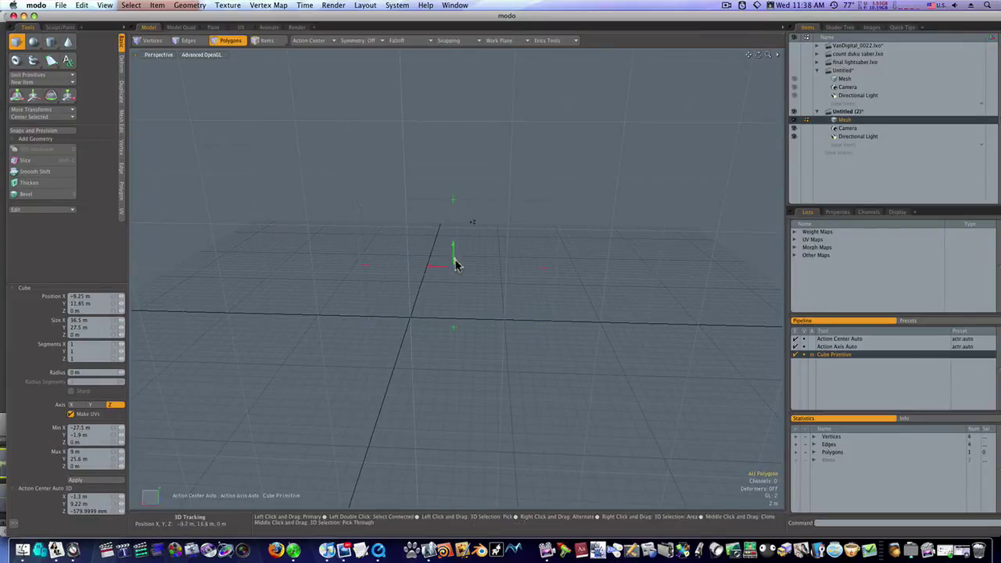
pyautogui.moveTo(456, 272); pyautogui.dragTo(453, 267)
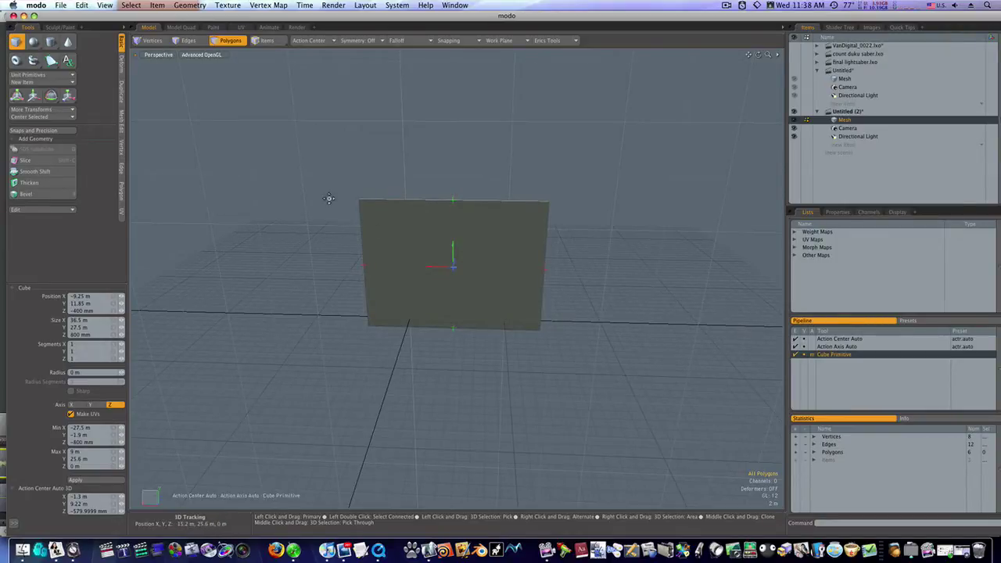
pyautogui.press('super+z')
pyautogui.press('super+z')
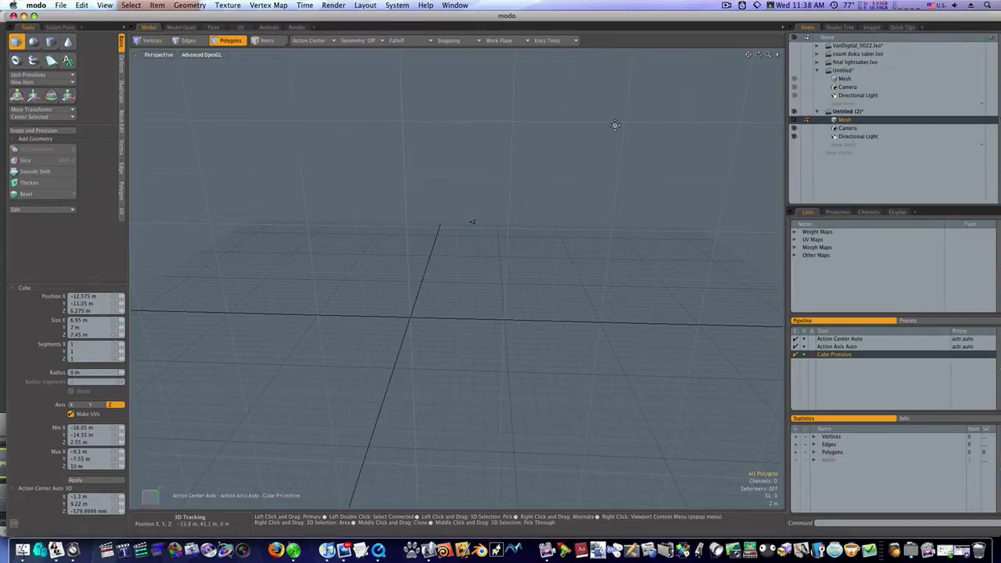
pyautogui.press('space')
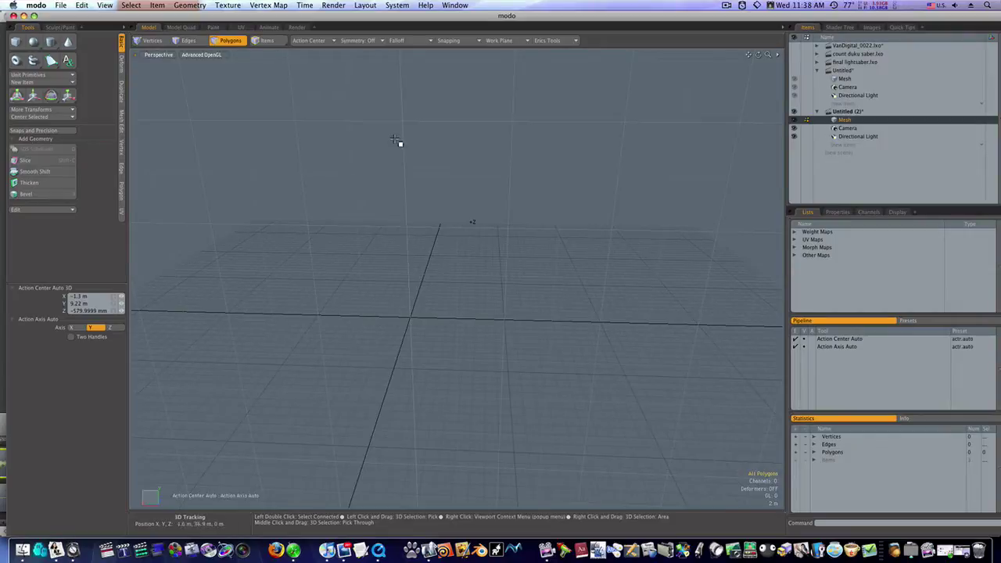
pyautogui.keyDown('alt'); pyautogui.moveTo(414, 164); pyautogui.dragTo(423, 209); pyautogui.keyUp('alt')
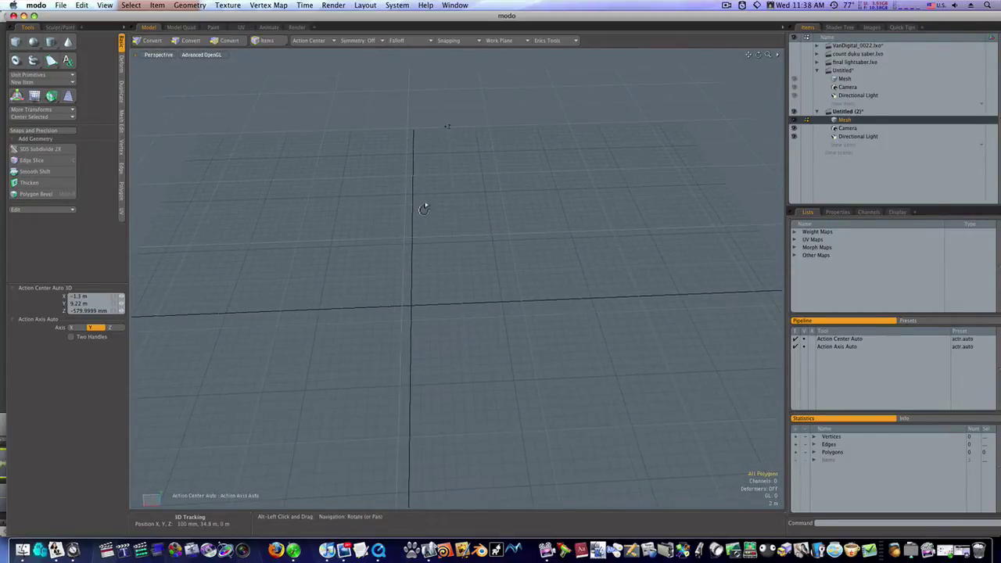
pyautogui.click(15, 41)
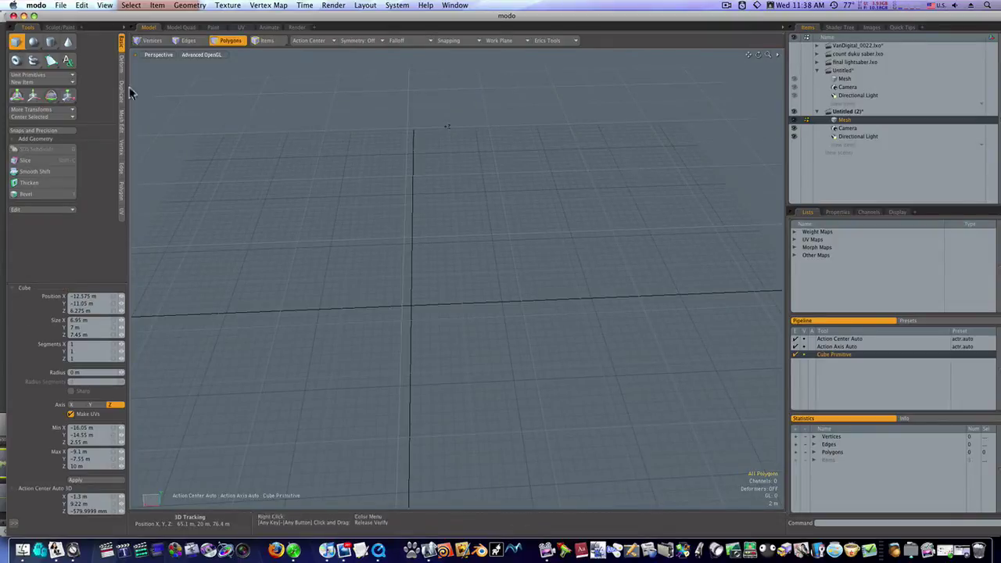
pyautogui.moveTo(394, 179); pyautogui.dragTo(745, 430)
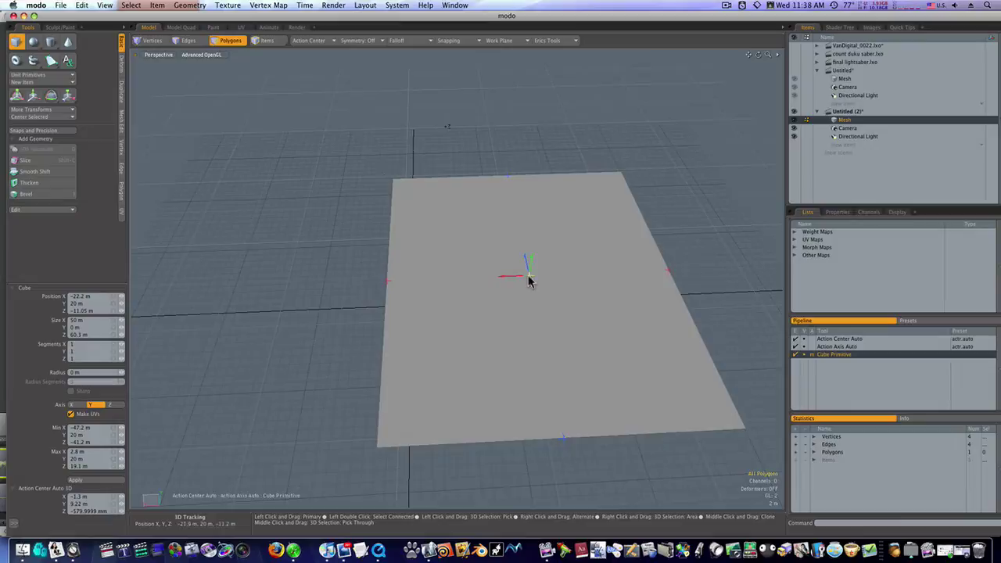
pyautogui.moveTo(528, 277); pyautogui.dragTo(530, 272)
pyautogui.hotkey('ctrl', 'z')
# - Draw a thin wall box about 39.8 m × 37.6 m × 1.7 m on the grid and select it
pyautogui.keyDown('alt'); pyautogui.moveTo(501, 250); pyautogui.dragTo(474, 193); pyautogui.keyUp('alt')
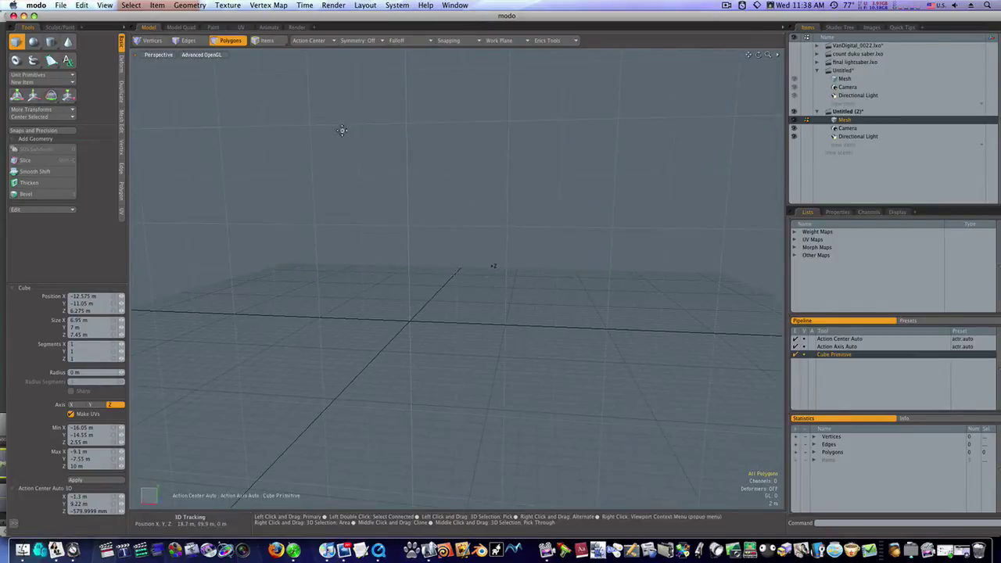
pyautogui.moveTo(550, 320); pyautogui.dragTo(348, 131)
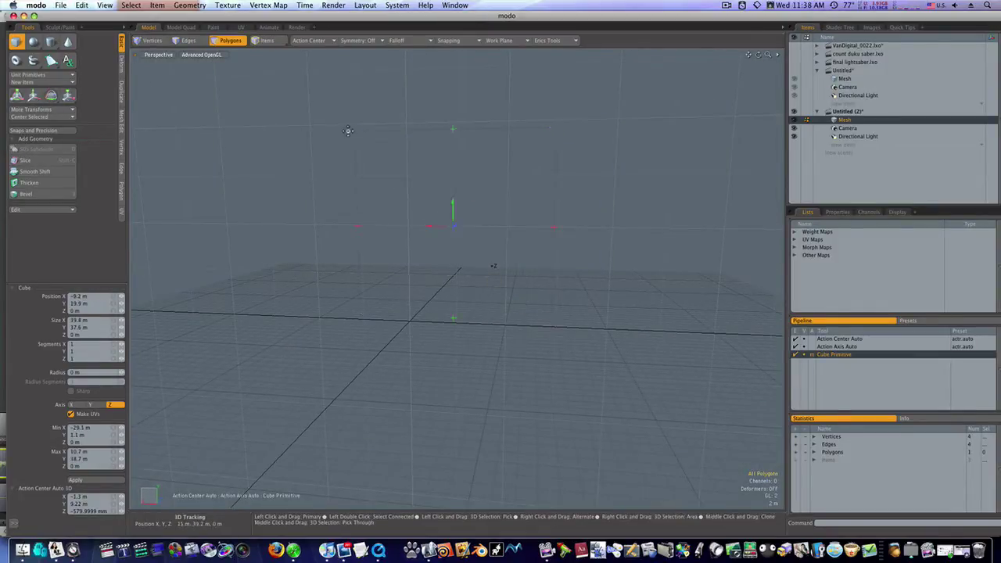
pyautogui.moveTo(453, 230); pyautogui.dragTo(452, 226)
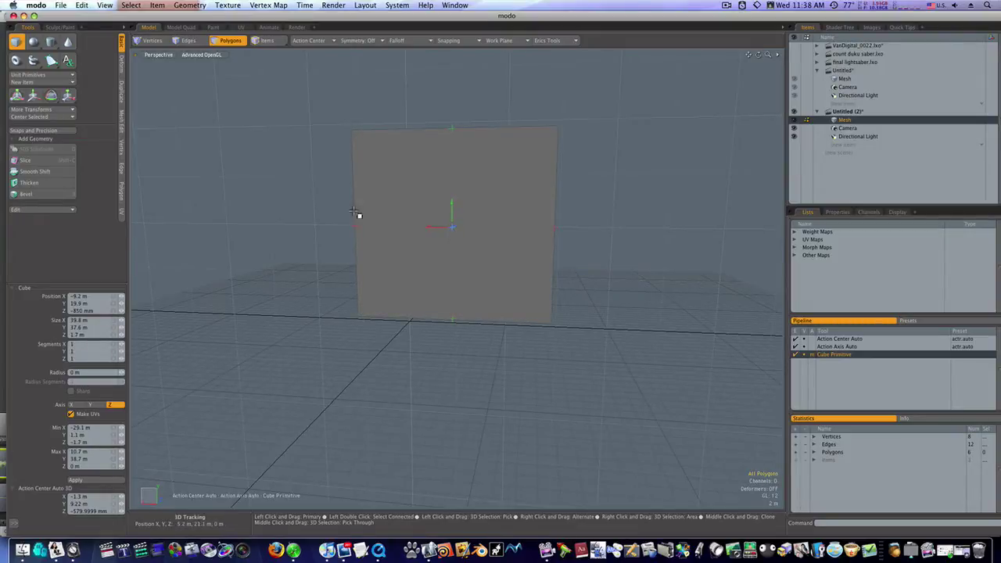
pyautogui.press('space')
pyautogui.doubleClick(400, 176)
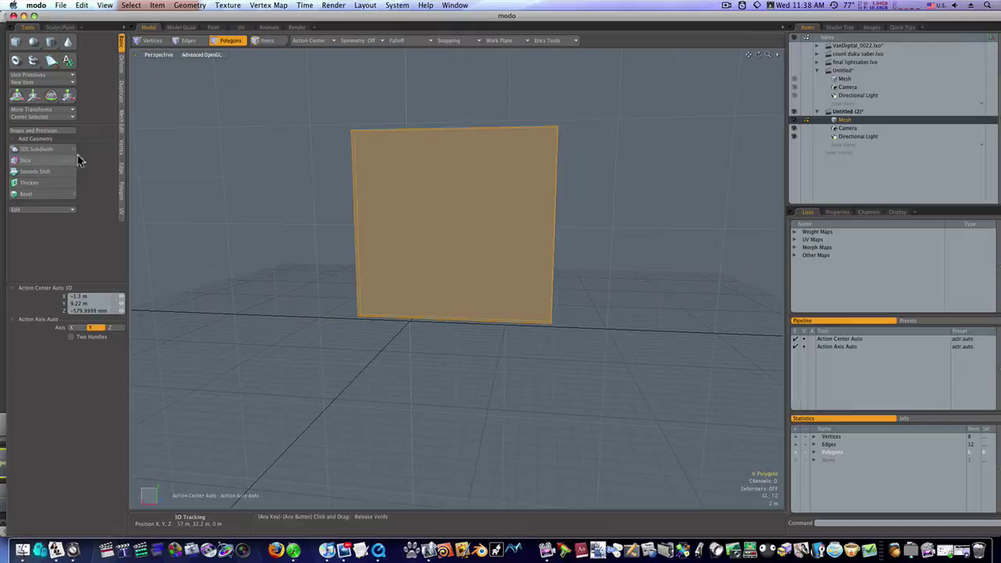
# - Axis Slice the wall into 8 even segments per axis, then clear the selection
pyautogui.click(122, 122)
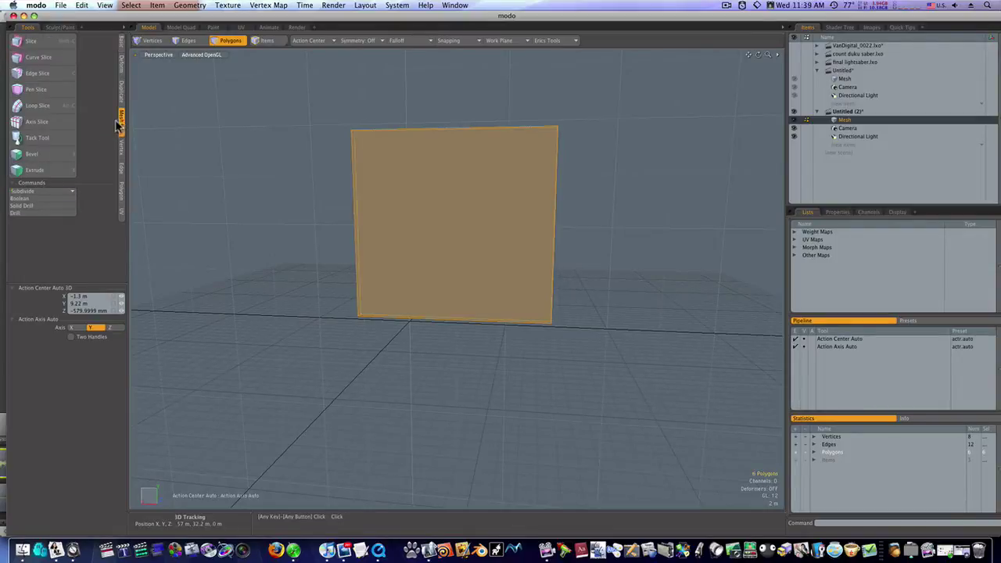
pyautogui.click(62, 121)
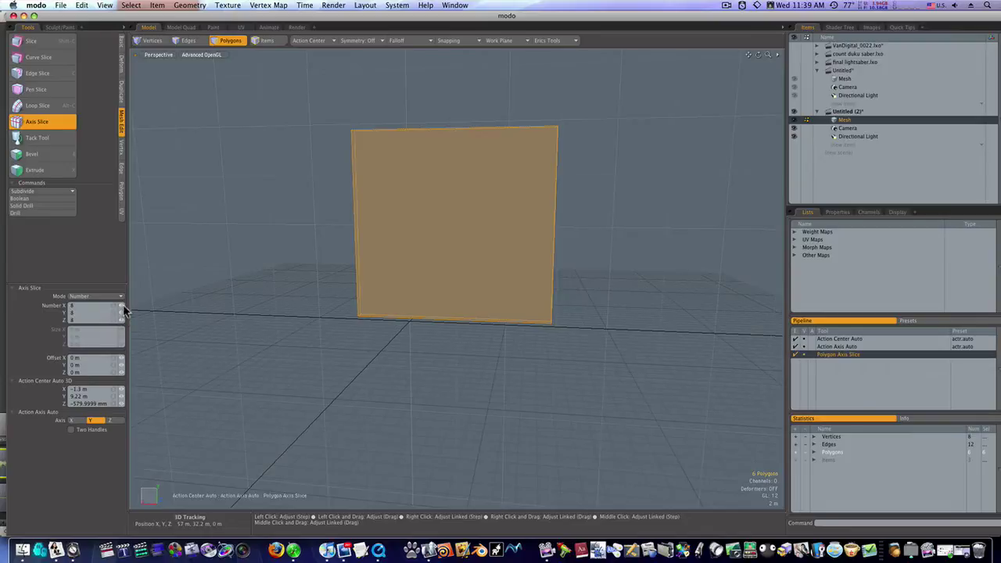
pyautogui.click(383, 239)
pyautogui.press('space')
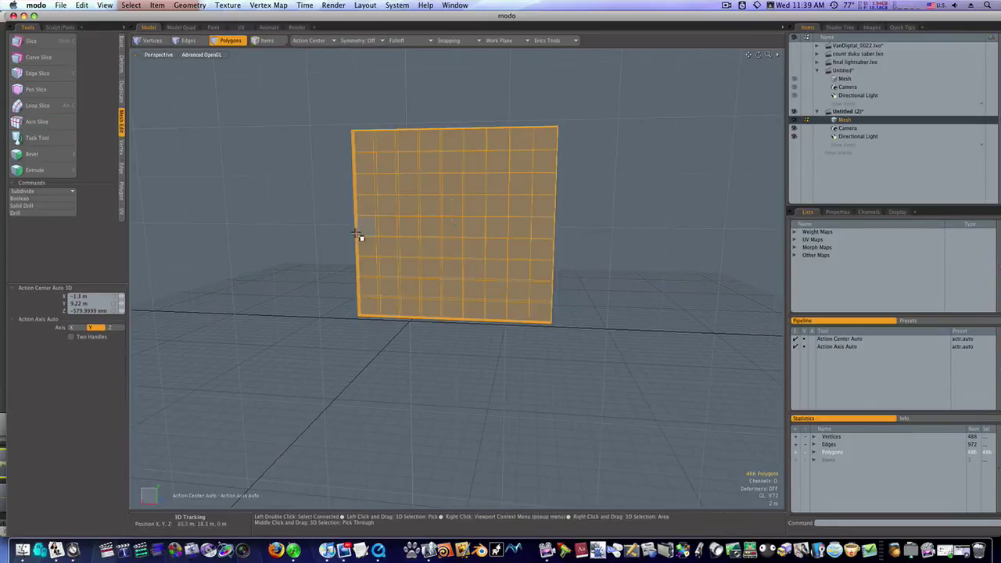
pyautogui.click(355, 234)
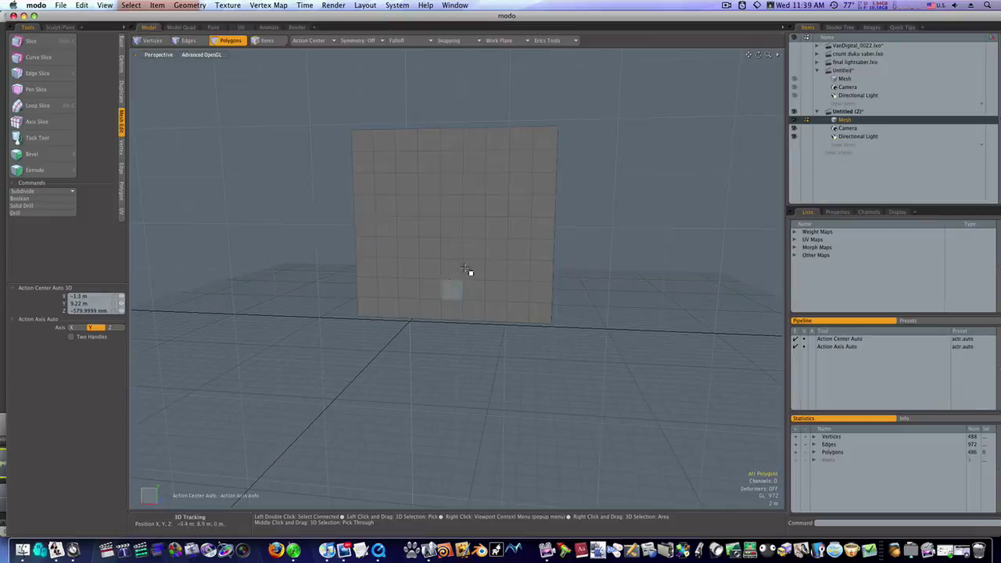
# - Orbit to a straight-on front view and paint-select a 2x2 block of faces near the centre
pyautogui.keyDown('alt'); pyautogui.moveTo(507, 185); pyautogui.dragTo(576, 227); pyautogui.keyUp('alt')
pyautogui.keyDown('alt'); pyautogui.moveTo(486, 225); pyautogui.dragTo(543, 208); pyautogui.keyUp('alt')
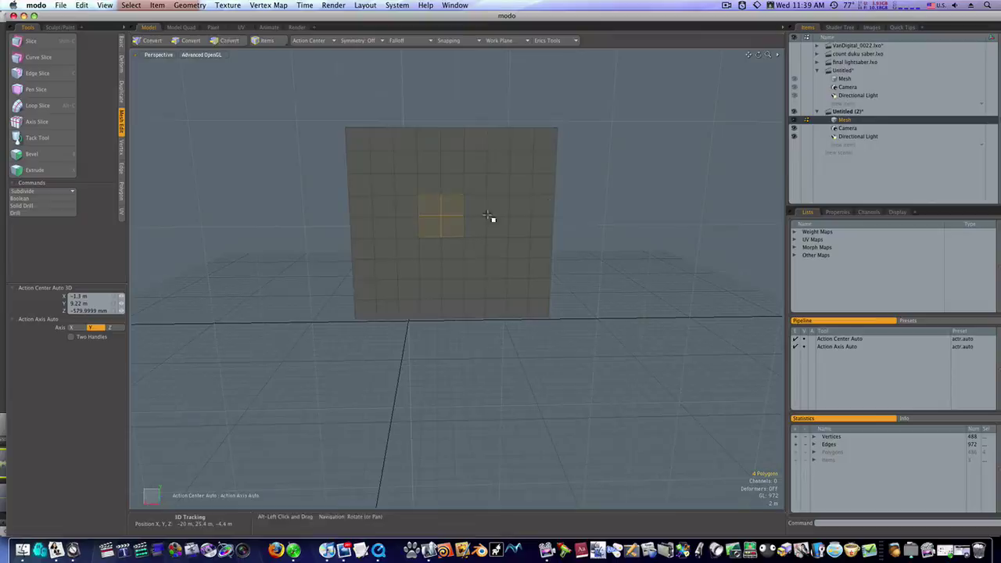
pyautogui.moveTo(449, 211)
pyautogui.keyDown('shift'); pyautogui.mouseDown()
pyautogui.moveTo(438, 216)
pyautogui.moveTo(452, 227)
pyautogui.mouseUp(); pyautogui.keyUp('shift')
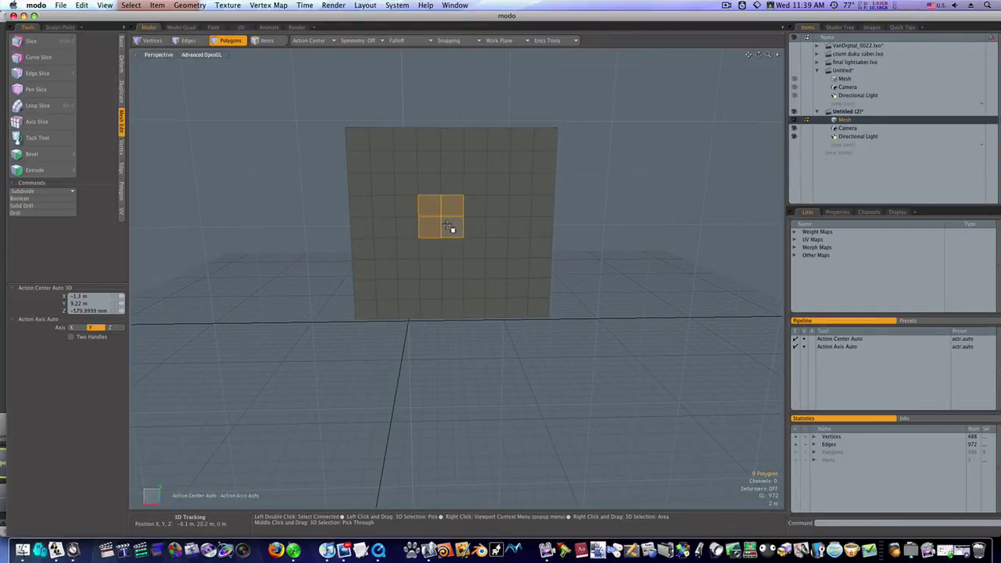
# - Inset the selected 2x2 block of faces with the Bevel tool
pyautogui.press('b')
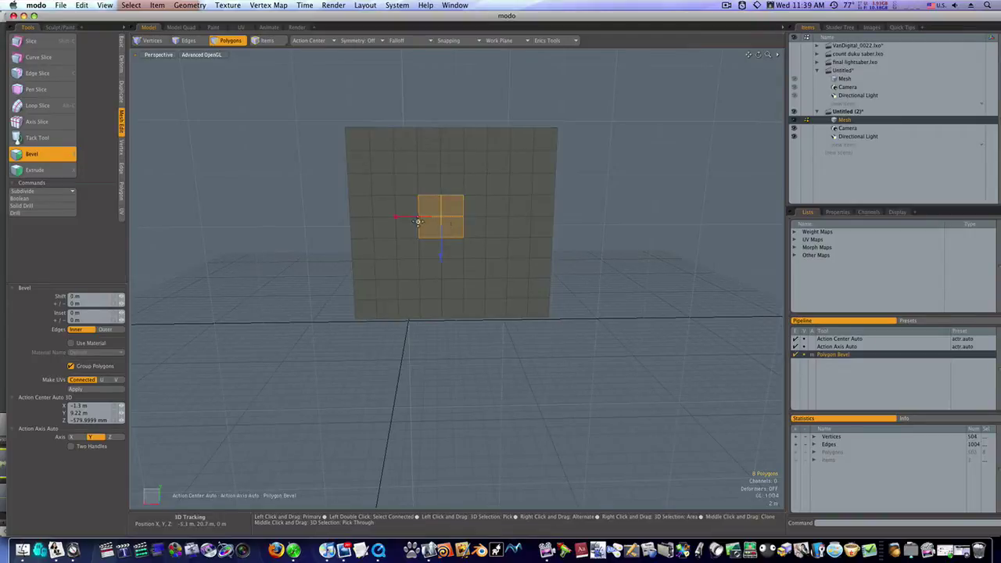
pyautogui.moveTo(396, 217); pyautogui.dragTo(415, 217)
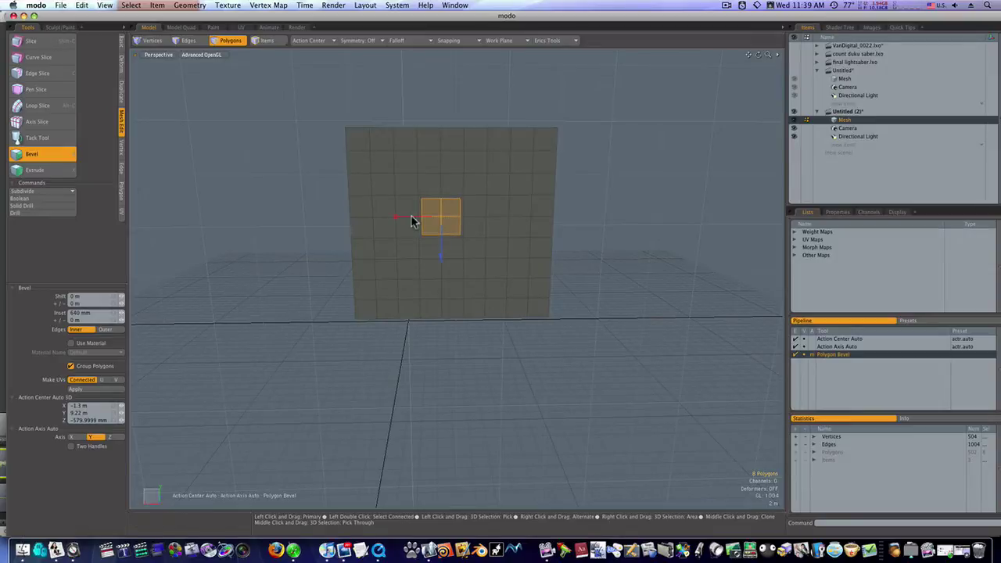
pyautogui.press('space')
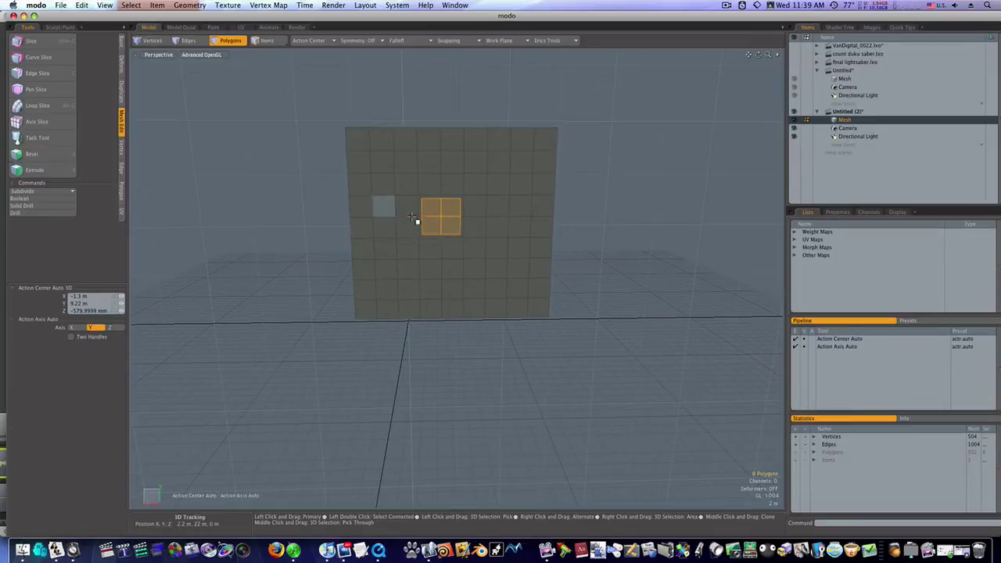
# - Bridge the inset front and back faces to open a square window through the wall
pyautogui.click(123, 100)
pyautogui.click(60, 71)
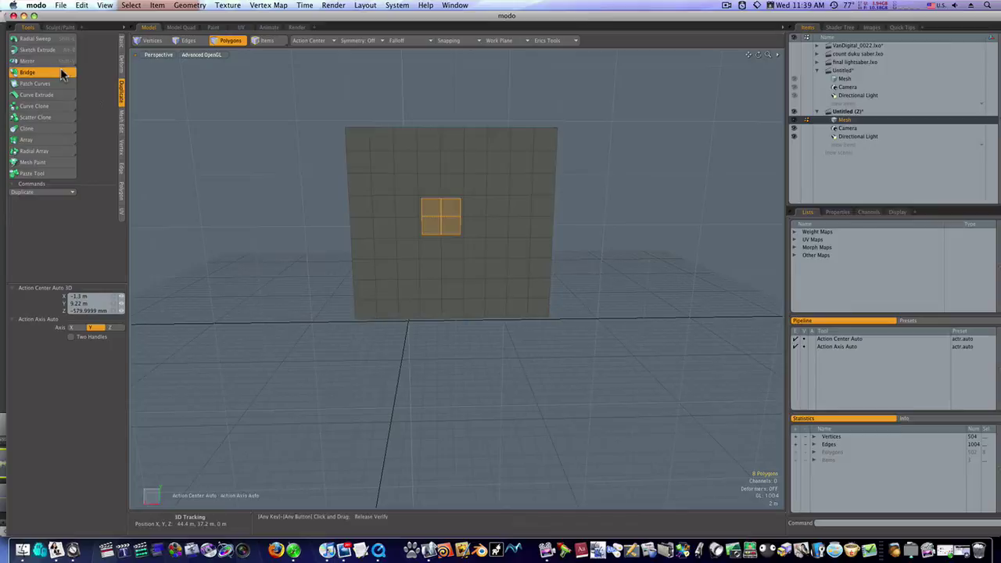
pyautogui.click(324, 215)
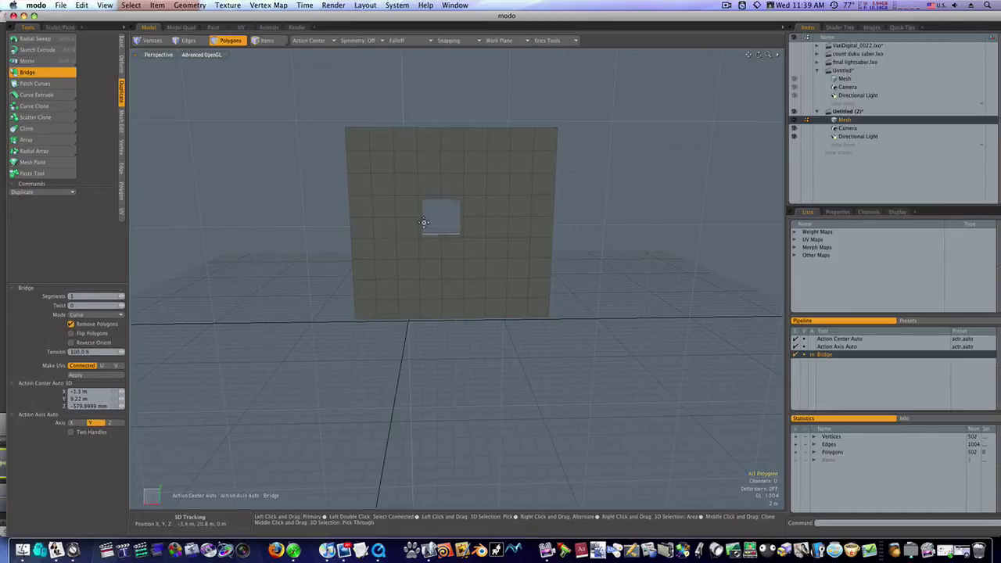
pyautogui.moveTo(395, 282)
pyautogui.keyDown('alt'); pyautogui.mouseDown()
pyautogui.moveTo(186, 312)
pyautogui.moveTo(346, 302)
pyautogui.moveTo(399, 287)
pyautogui.mouseUp(); pyautogui.keyUp('alt')
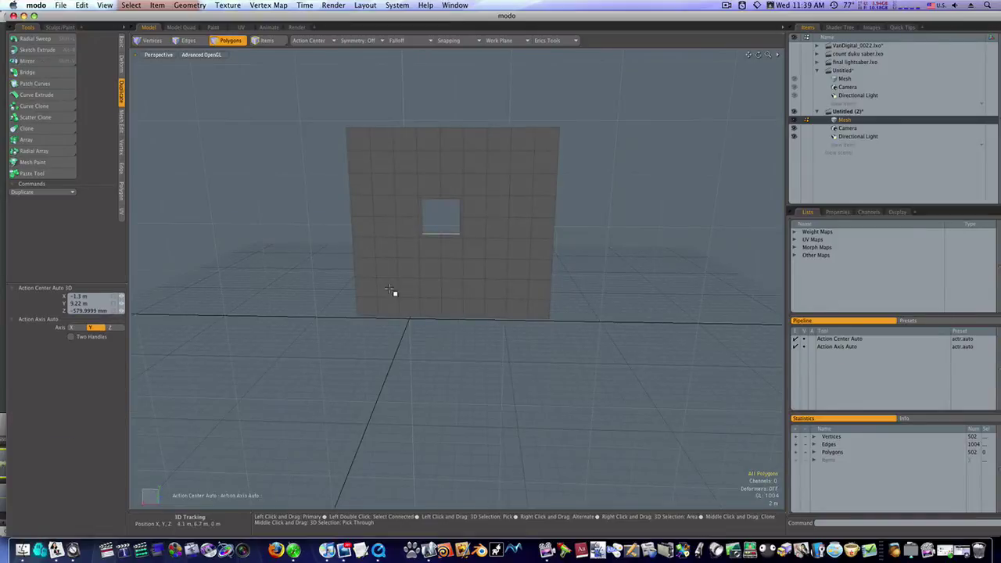
# - Select a 2x2 block right of the window, try Perfect Circle, then undo it
pyautogui.press('q')
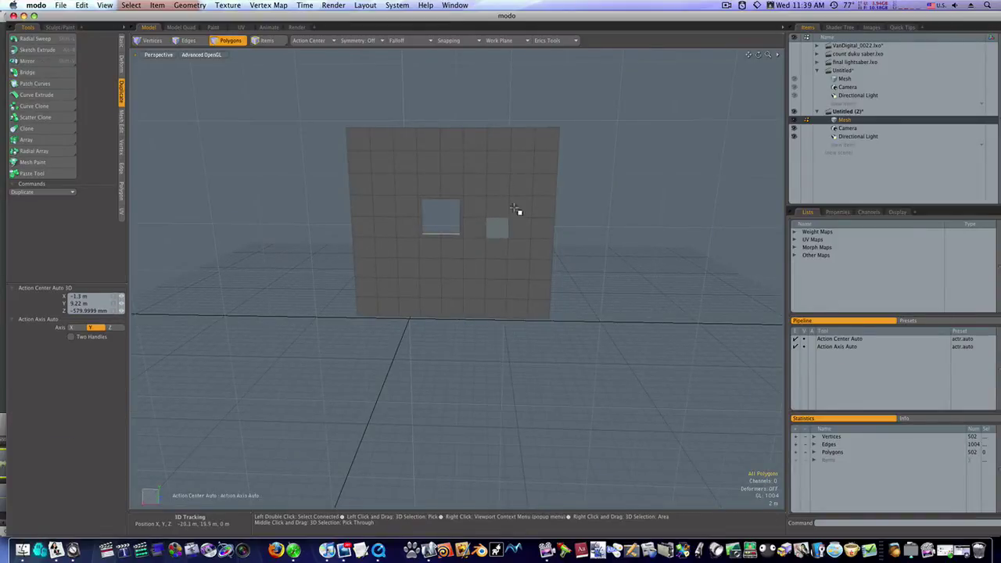
pyautogui.moveTo(522, 169)
pyautogui.mouseDown()
pyautogui.moveTo(512, 168)
pyautogui.moveTo(516, 185)
pyautogui.mouseUp()
pyautogui.click(549, 42)
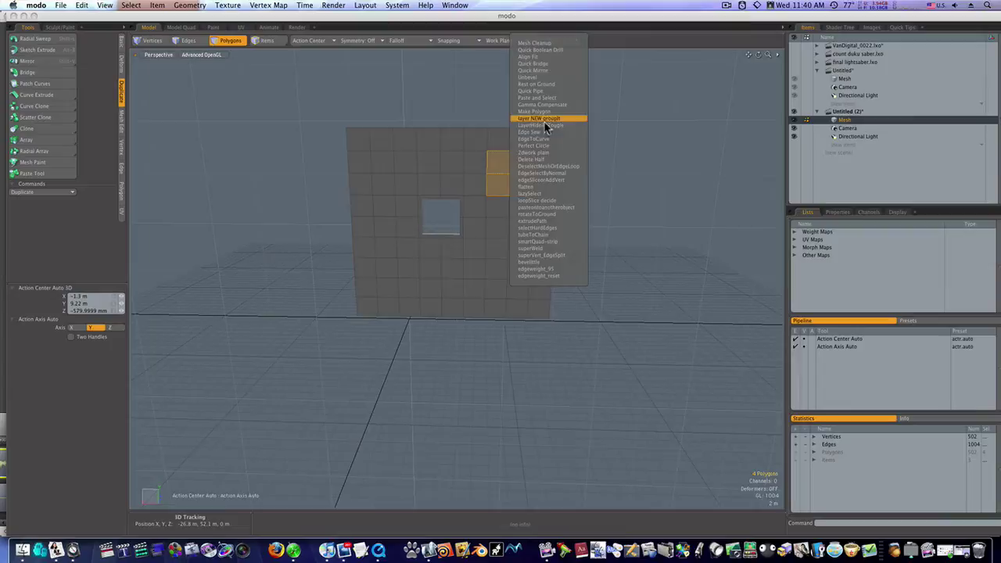
pyautogui.click(547, 148)
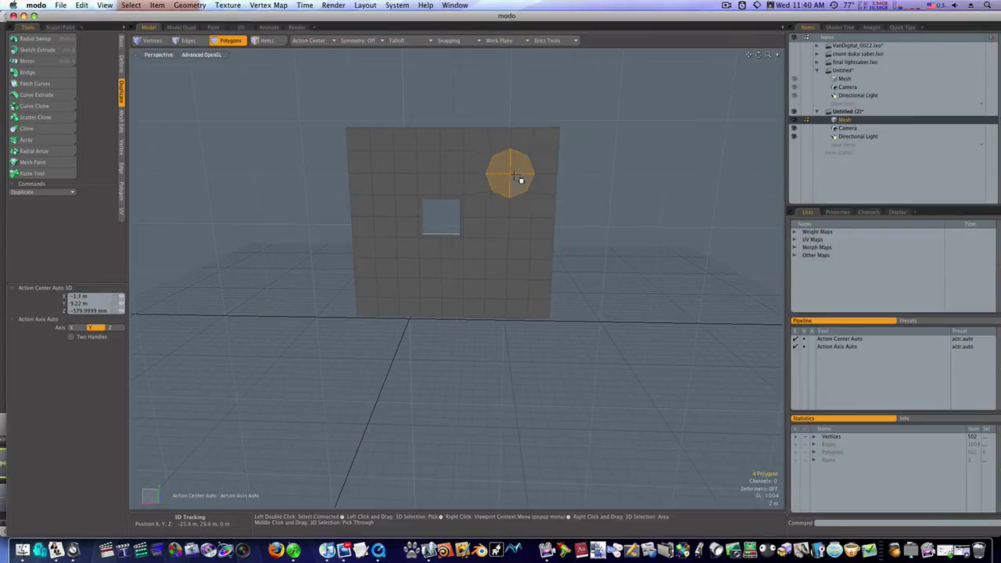
pyautogui.keyDown('alt'); pyautogui.moveTo(541, 170); pyautogui.dragTo(312, 178); pyautogui.keyUp('alt')
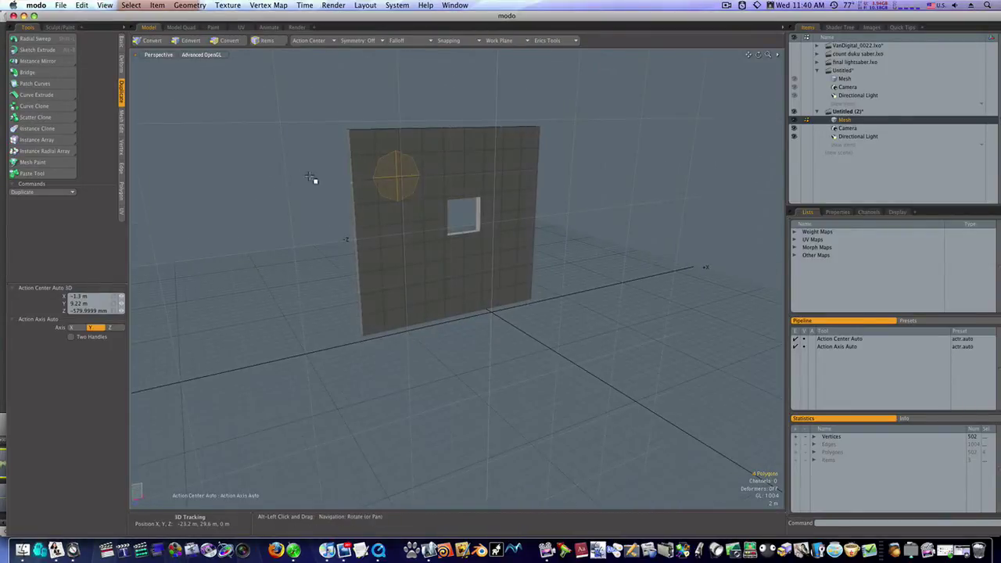
pyautogui.press('super+z')
# - Reselect a 2x2 block of wall polygons and round it into an octagon with Perfect Circle
pyautogui.keyDown('shift'); pyautogui.click(395, 192); pyautogui.keyUp('shift')
pyautogui.keyDown('shift'); pyautogui.click(407, 194); pyautogui.keyUp('shift')
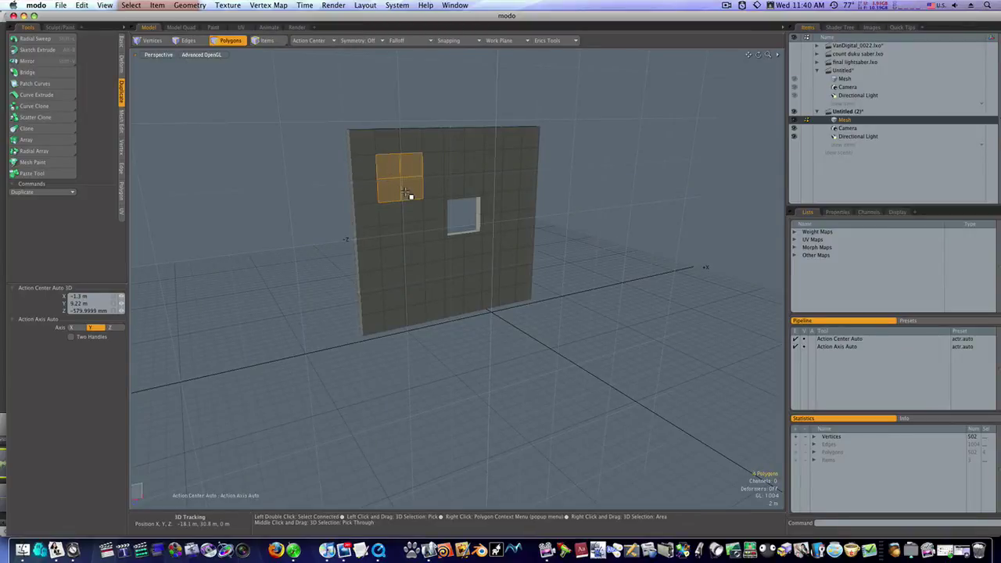
pyautogui.click(547, 39)
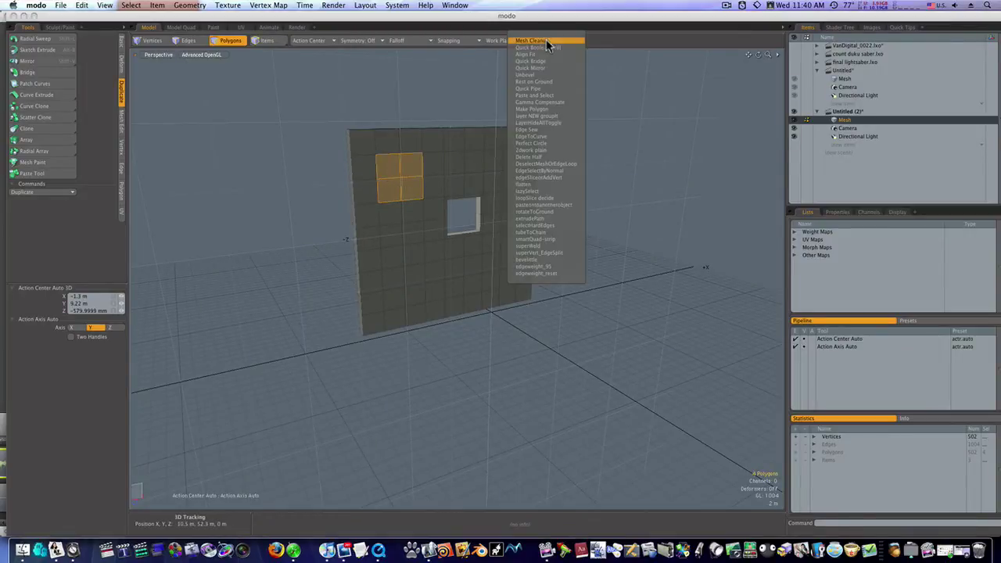
pyautogui.click(545, 144)
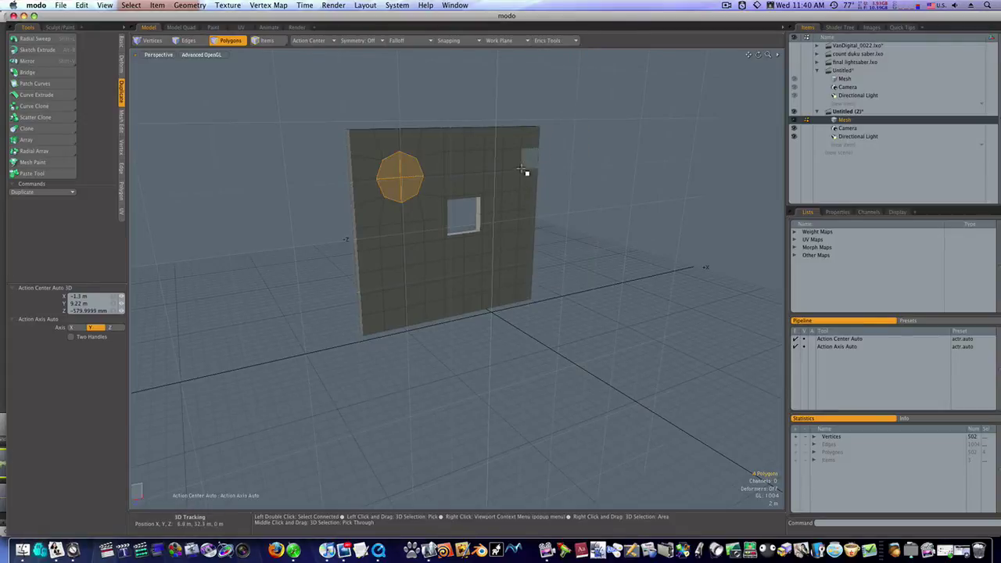
pyautogui.keyDown('alt'); pyautogui.moveTo(474, 184); pyautogui.dragTo(669, 169); pyautogui.keyUp('alt')
pyautogui.hotkey('ctrl', 'z')
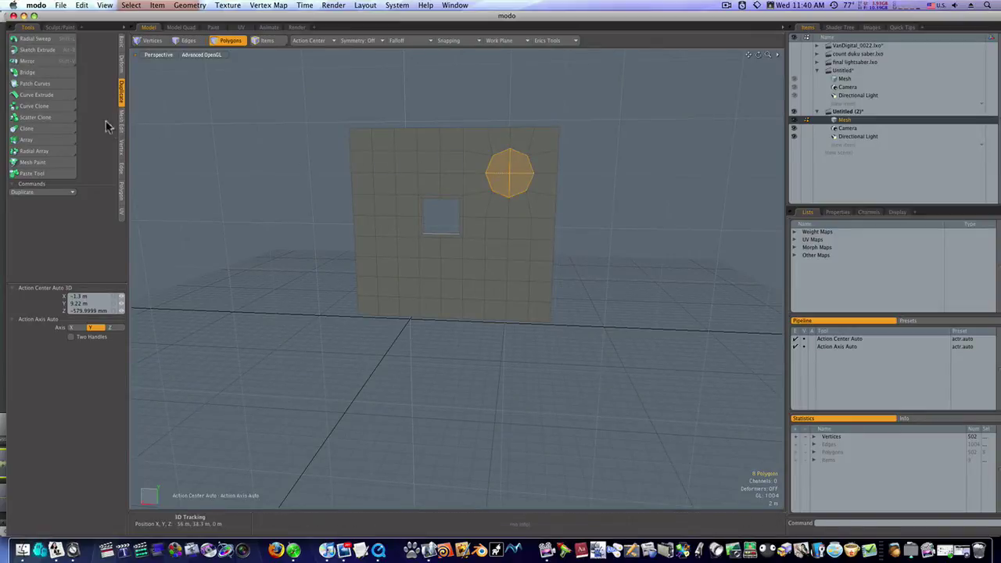
# - Bevel the octagon polygons to add an edge ring around them
pyautogui.press('b')
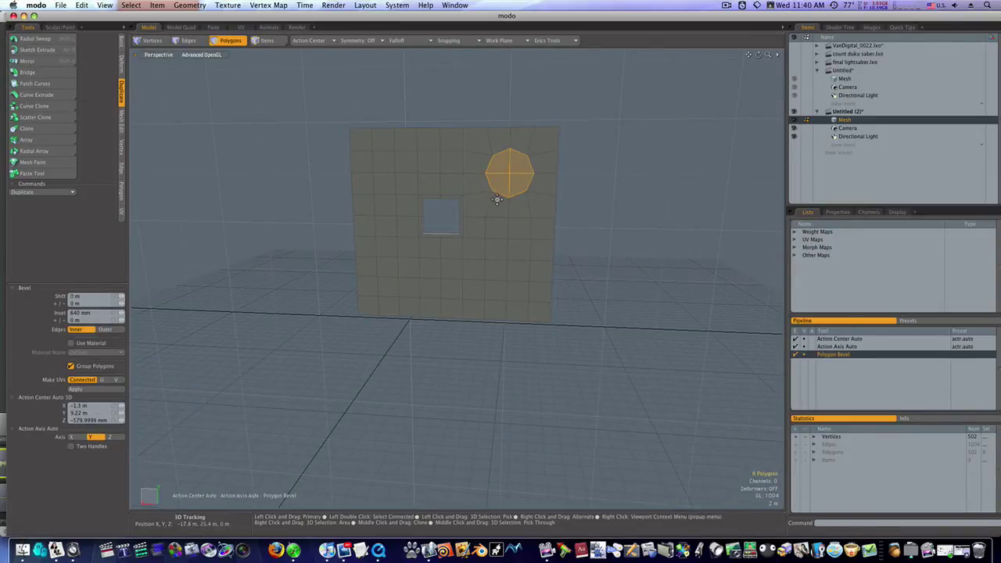
pyautogui.click(514, 174)
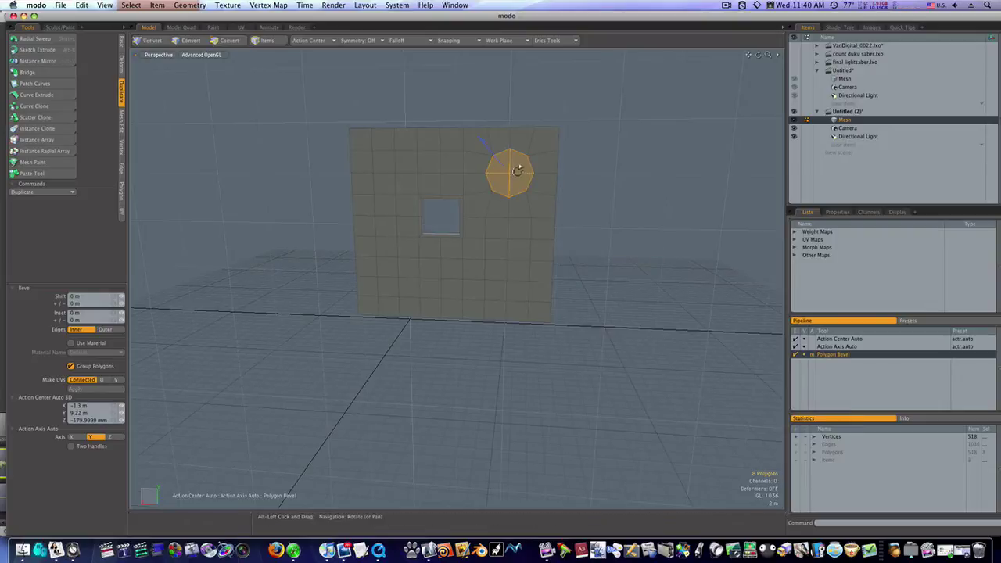
pyautogui.keyDown('alt'); pyautogui.moveTo(518, 168); pyautogui.dragTo(448, 235); pyautogui.keyUp('alt')
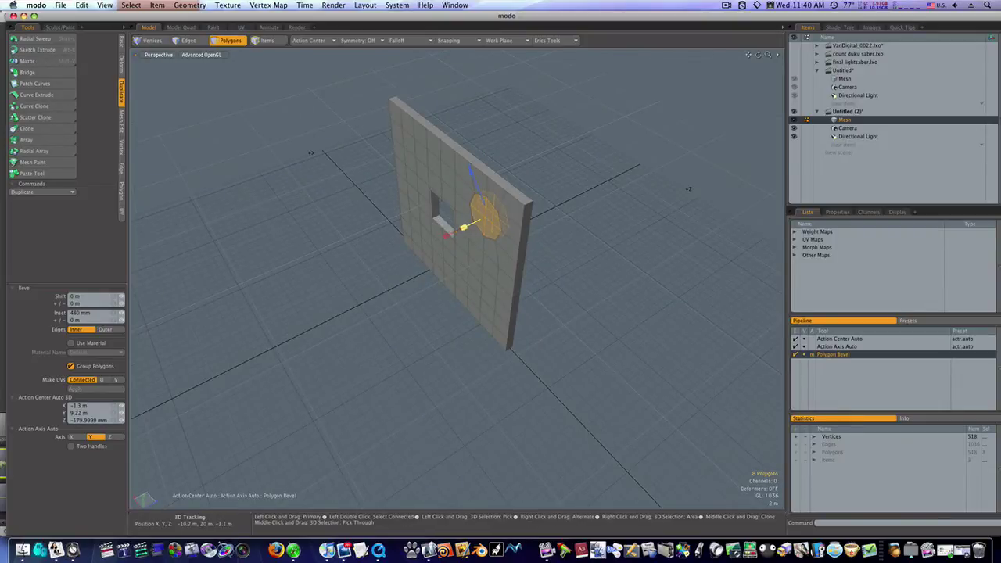
pyautogui.press('space')
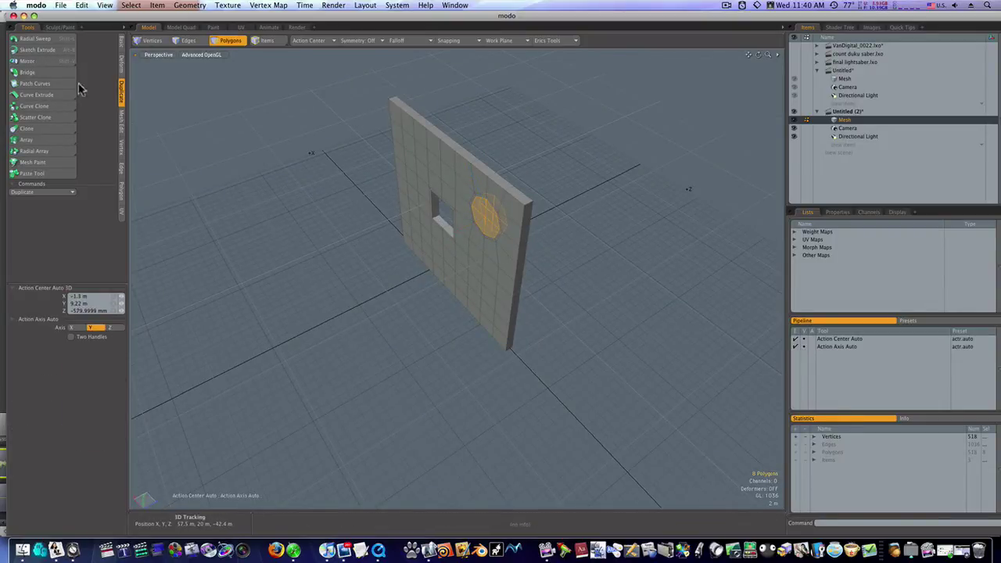
# - Bridge the octagon through the wall and check the hole in subdivision preview
pyautogui.click(63, 74)
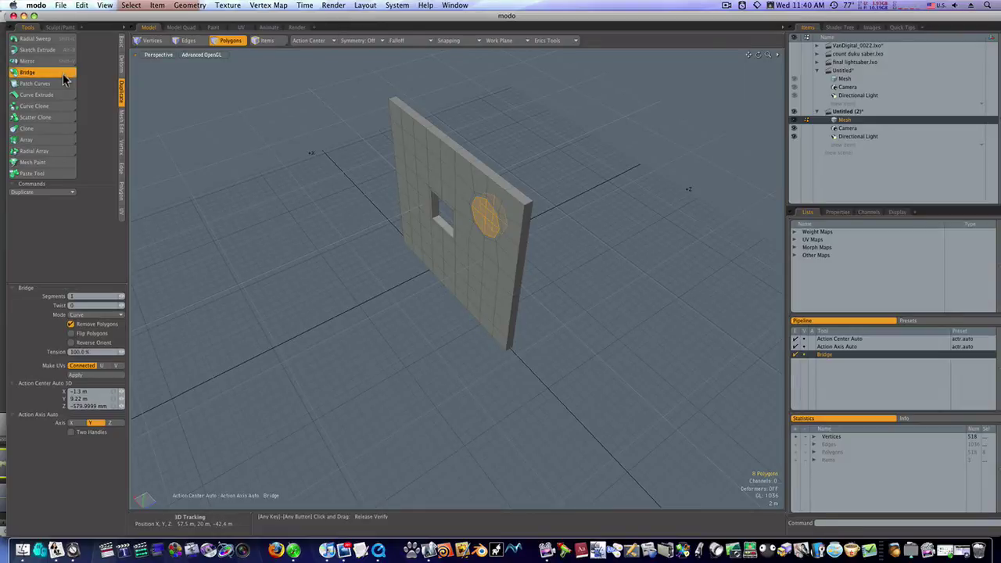
pyautogui.click(433, 273)
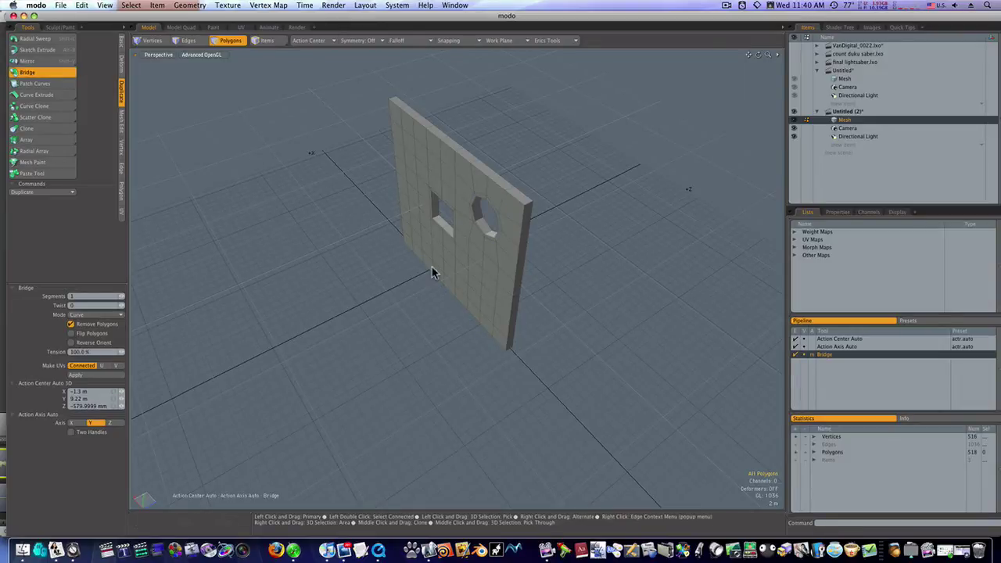
pyautogui.keyDown('alt'); pyautogui.moveTo(433, 273); pyautogui.dragTo(503, 218); pyautogui.keyUp('alt')
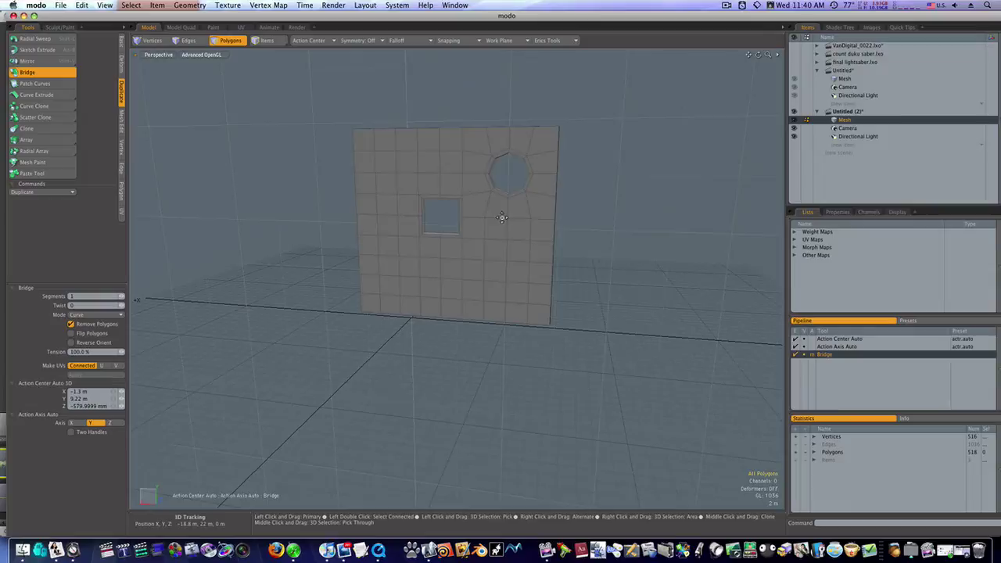
pyautogui.press('Tab')
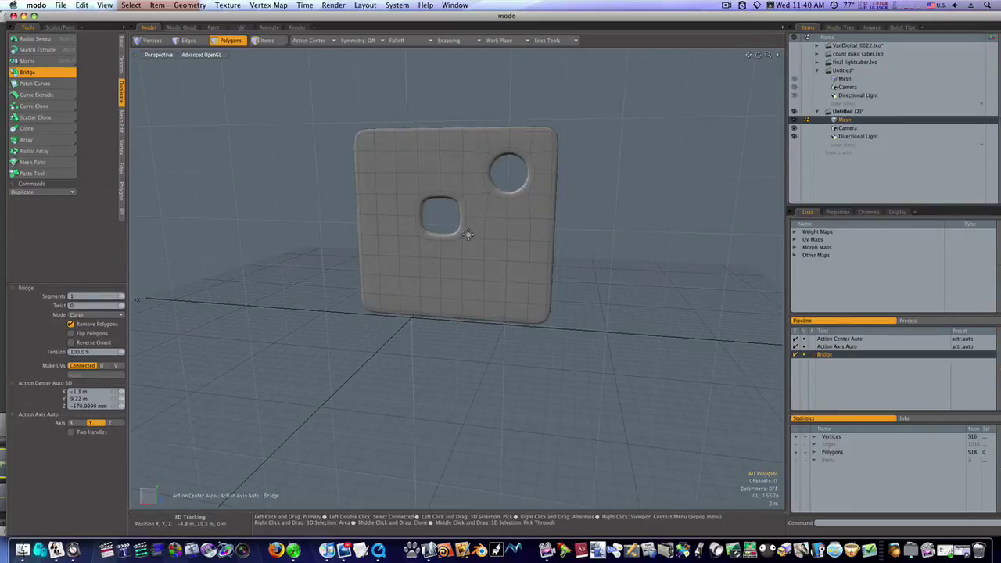
pyautogui.press('Tab')
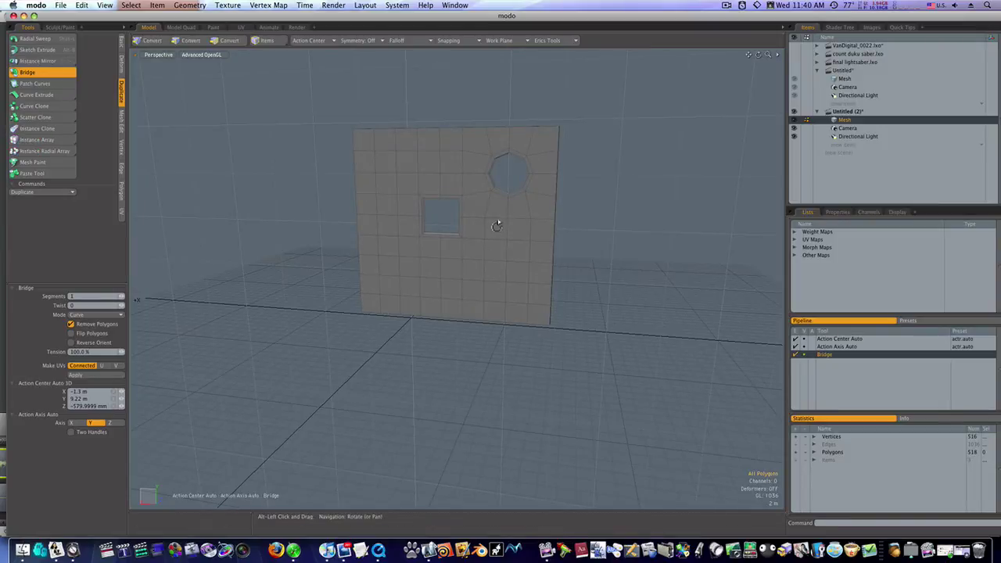
pyautogui.moveTo(496, 220)
pyautogui.keyDown('alt'); pyautogui.mouseDown()
pyautogui.moveTo(402, 235)
pyautogui.moveTo(466, 238)
pyautogui.moveTo(558, 222)
pyautogui.moveTo(607, 255)
pyautogui.moveTo(511, 240)
pyautogui.moveTo(550, 221)
pyautogui.moveTo(550, 165)
pyautogui.moveTo(559, 321)
pyautogui.moveTo(556, 259)
pyautogui.moveTo(556, 310)
pyautogui.moveTo(574, 232)
pyautogui.moveTo(553, 298)
pyautogui.moveTo(559, 237)
pyautogui.moveTo(558, 300)
pyautogui.moveTo(562, 229)
pyautogui.moveTo(559, 259)
pyautogui.mouseUp(); pyautogui.keyUp('alt')
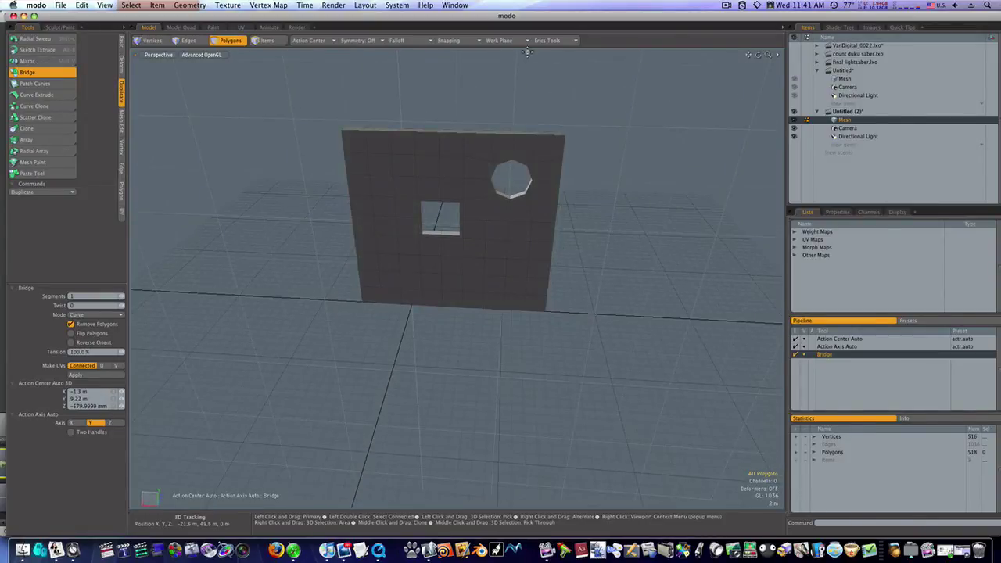
# - Reset the work plane to its default and drop the Bridge tool
pyautogui.click(499, 40)
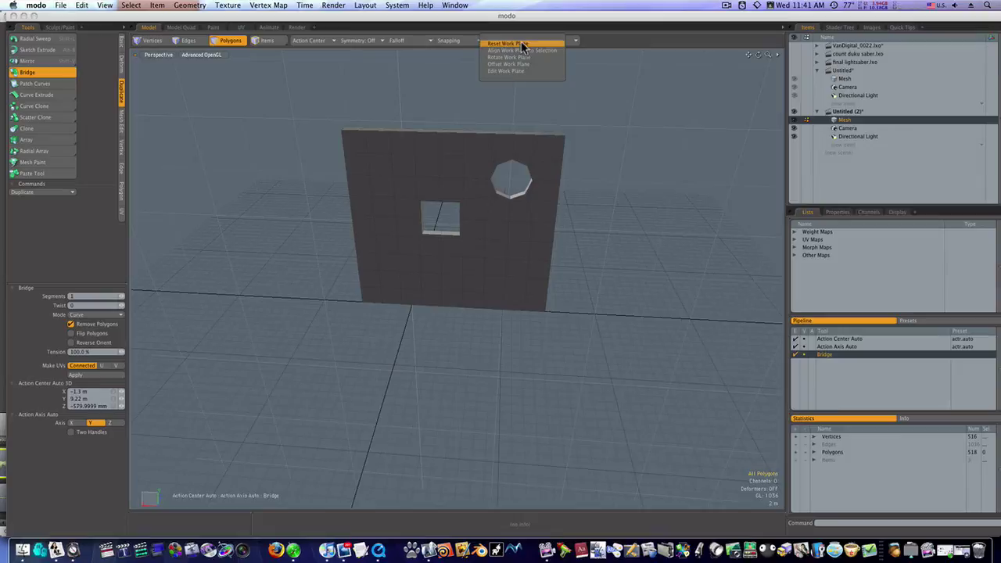
pyautogui.click(521, 42)
pyautogui.press('space')
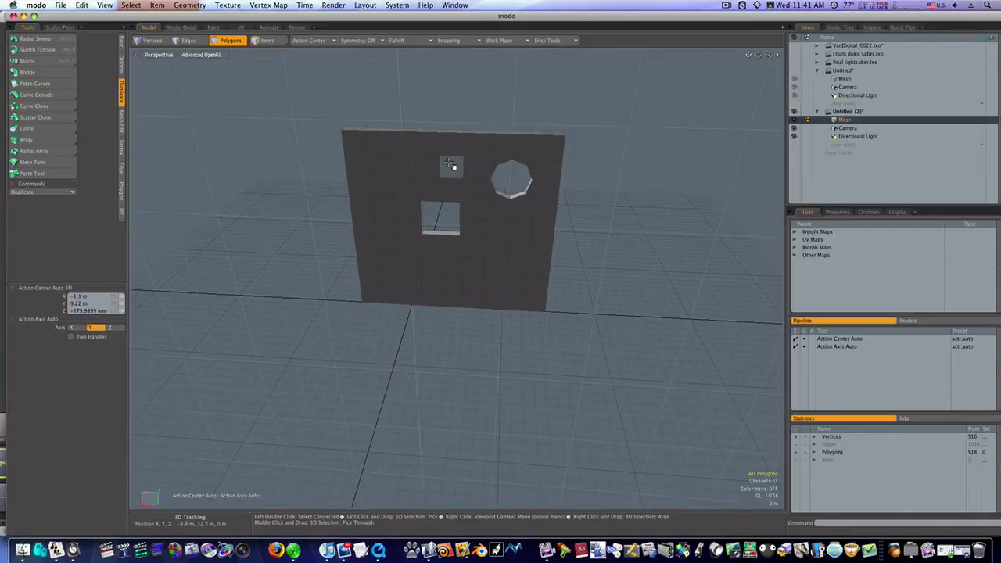
# - Align the work plane to the selected polygon above the window and orbit to check it
pyautogui.click(501, 40)
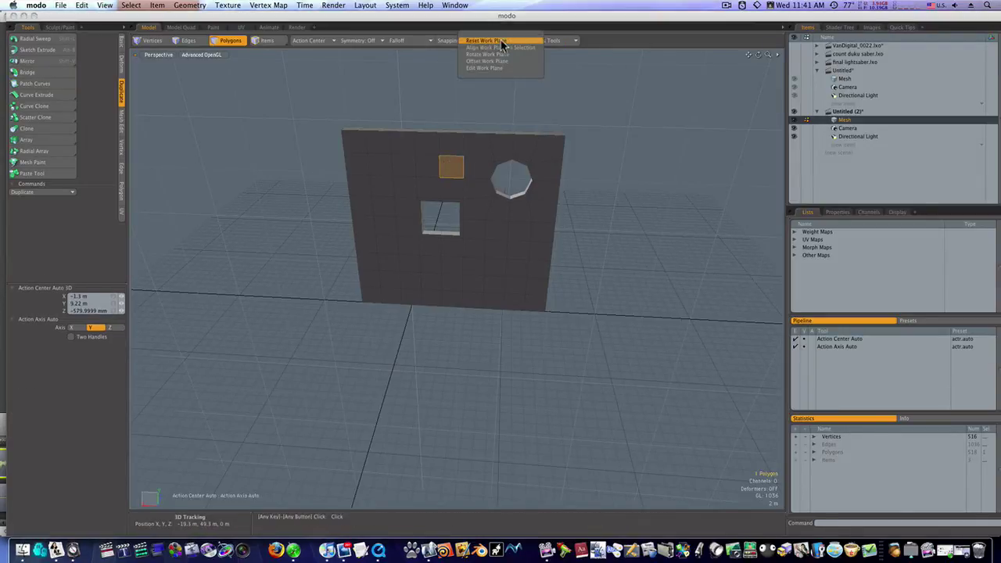
pyautogui.click(503, 49)
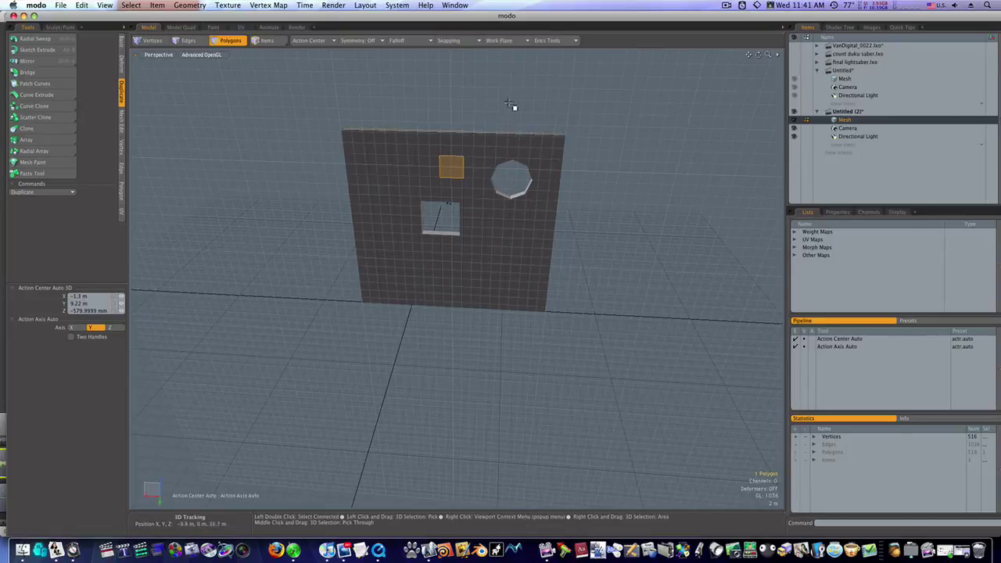
pyautogui.keyDown('alt'); pyautogui.moveTo(586, 157); pyautogui.dragTo(502, 165); pyautogui.keyUp('alt')
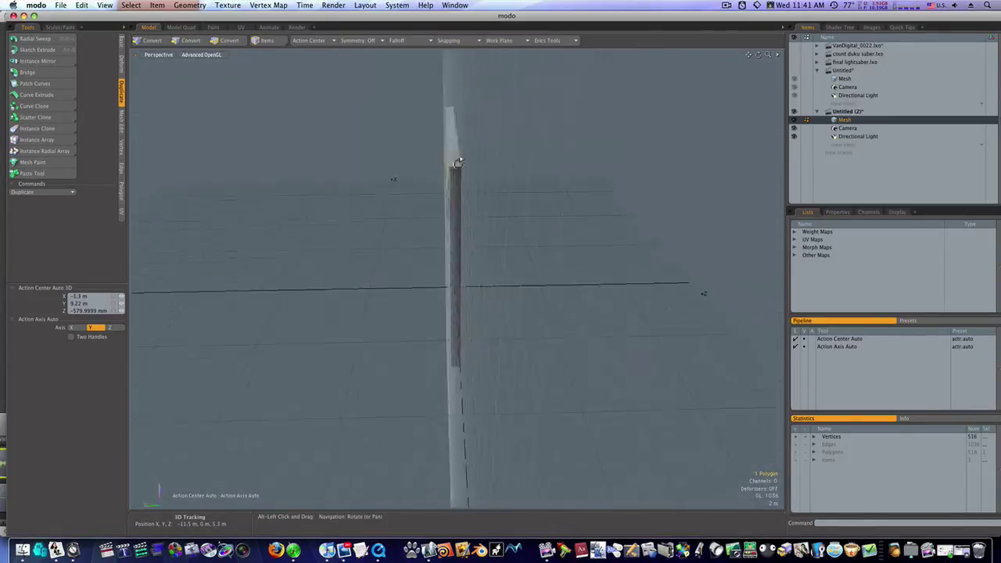
pyautogui.keyDown('alt'); pyautogui.moveTo(458, 162); pyautogui.dragTo(604, 143); pyautogui.keyUp('alt')
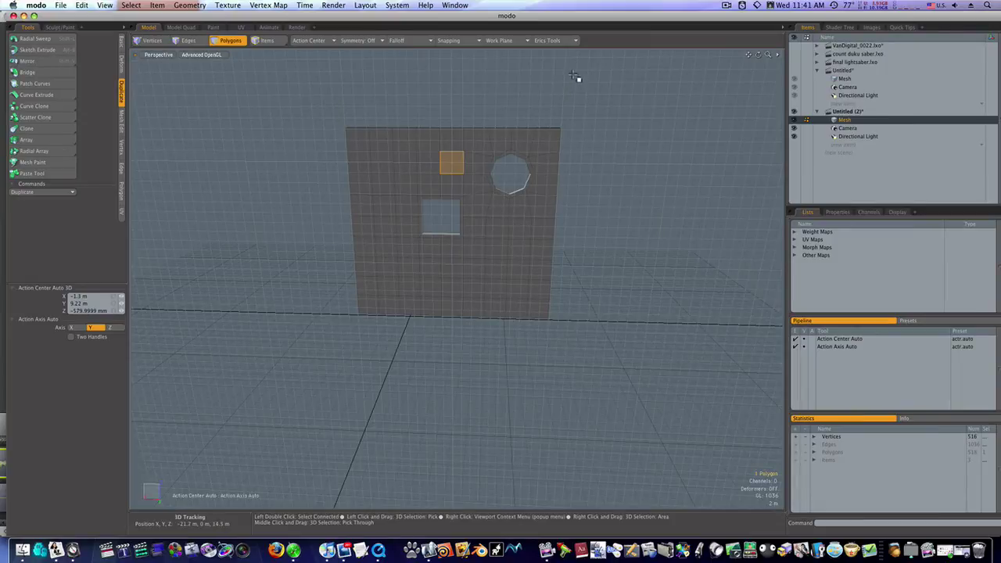
pyautogui.click(563, 41)
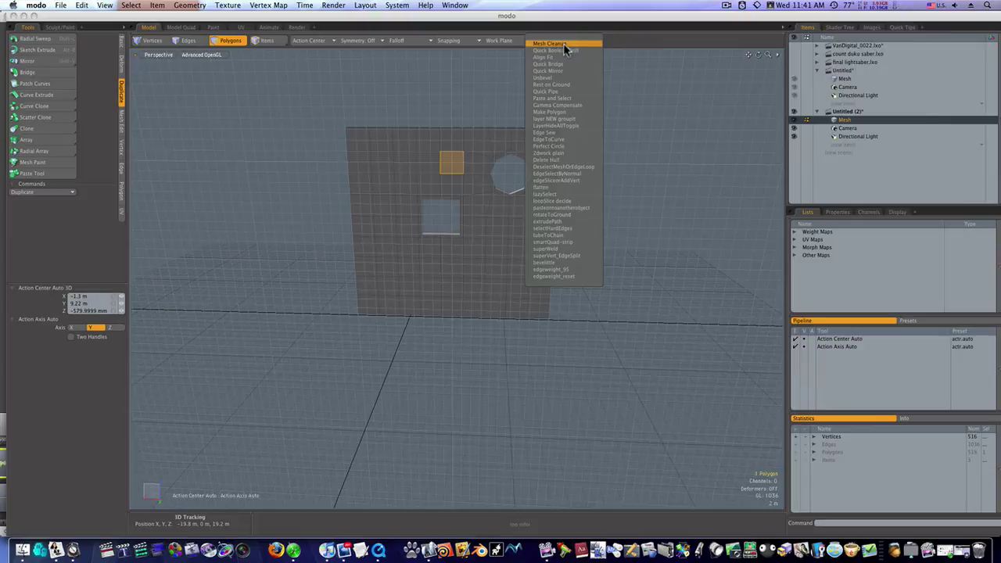
# - Dismiss the scripts list, rerun Align Work Plane to Selection, and orbit to confirm the grid lies on the wall
pyautogui.click(512, 42)
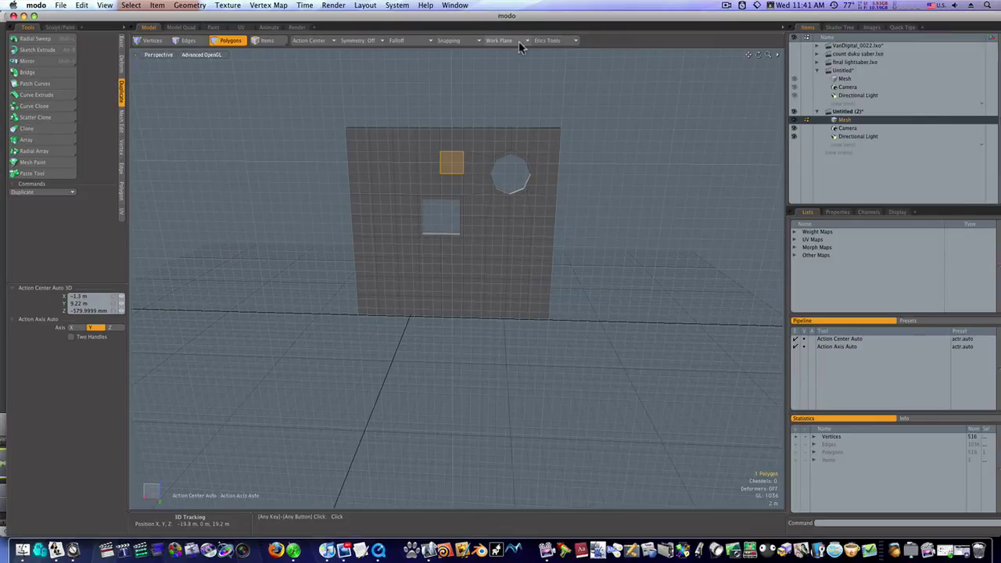
pyautogui.click(505, 41)
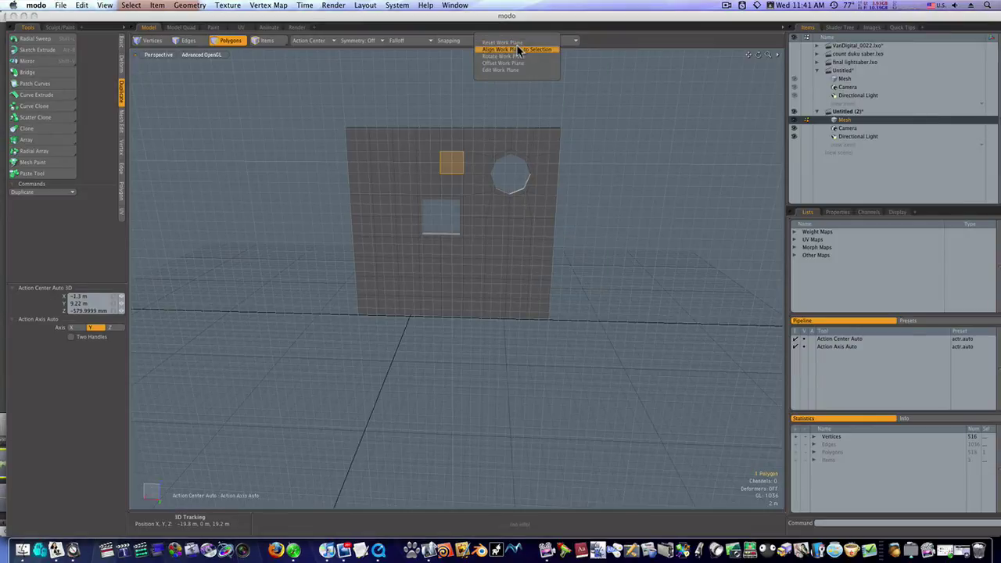
pyautogui.click(518, 49)
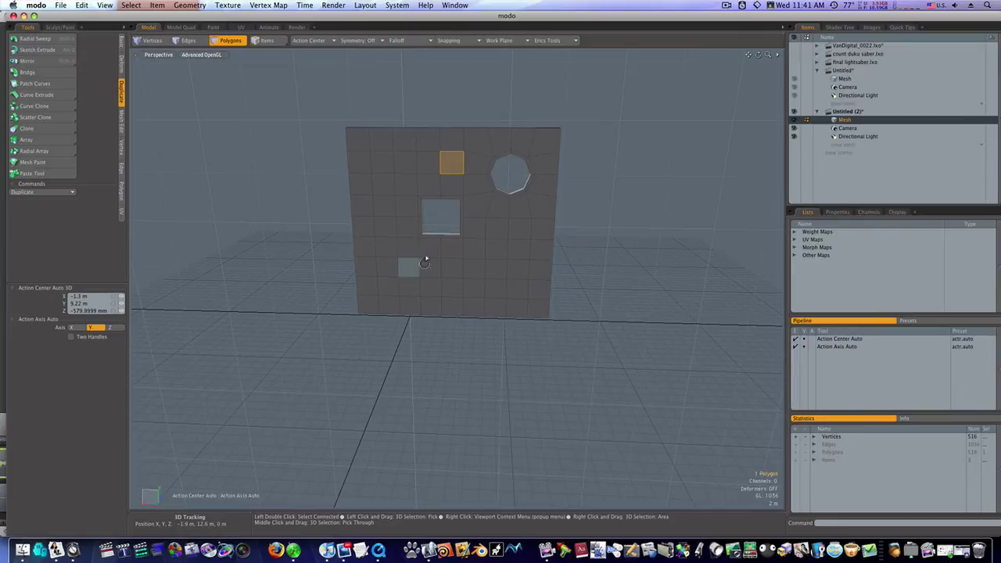
pyautogui.keyDown('alt'); pyautogui.moveTo(425, 262); pyautogui.dragTo(521, 315); pyautogui.keyUp('alt')
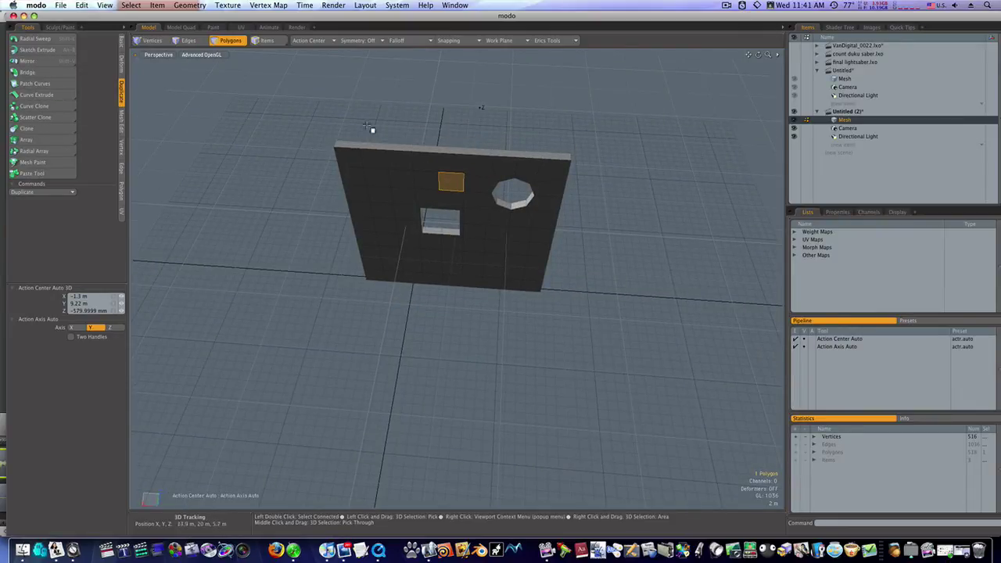
pyautogui.keyDown('alt'); pyautogui.moveTo(346, 239); pyautogui.dragTo(349, 189); pyautogui.keyUp('alt')
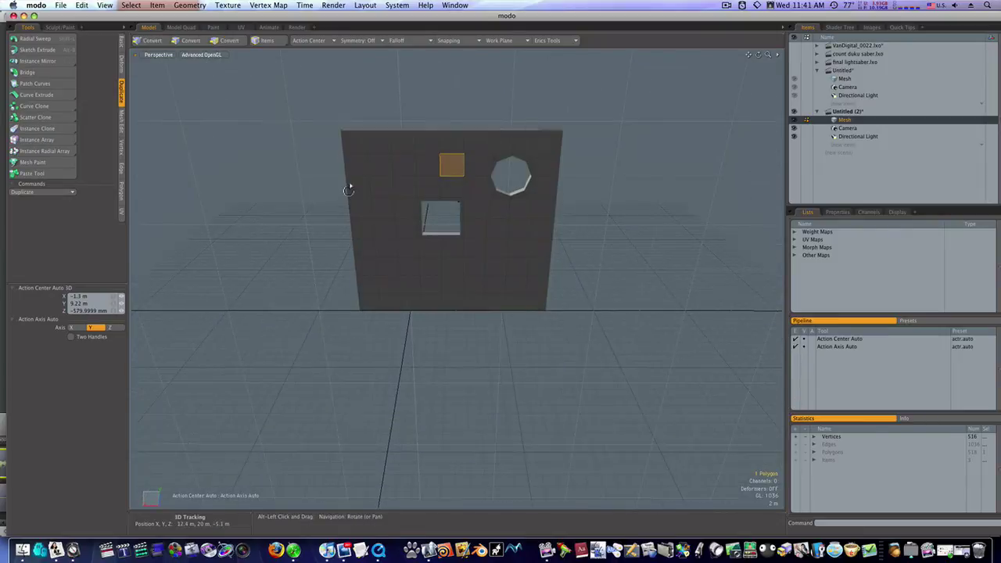